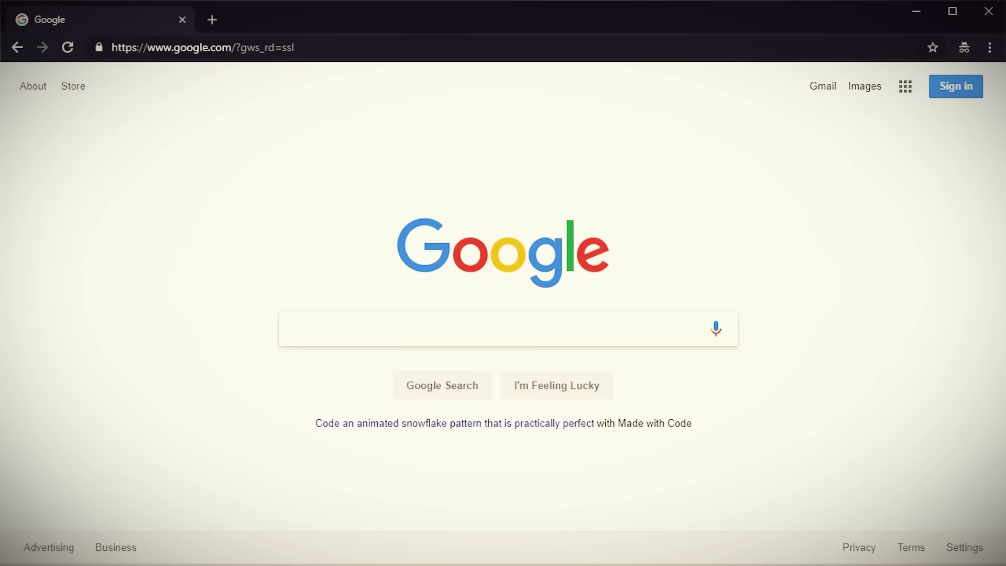
- Search Google for 'what is my ip address' and select the public IP shown at the top
type("what is my ip ")
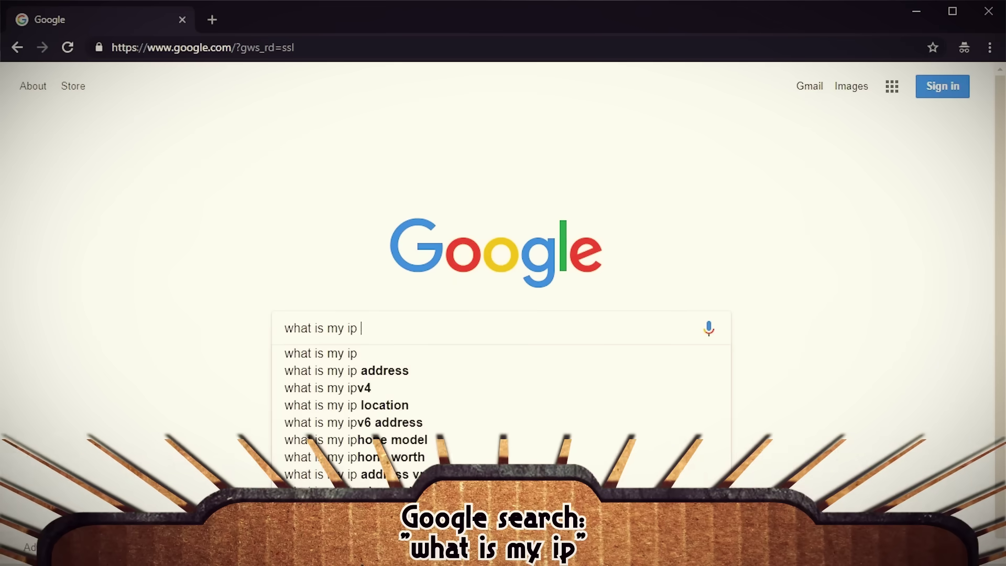
type("address")
key("Return")
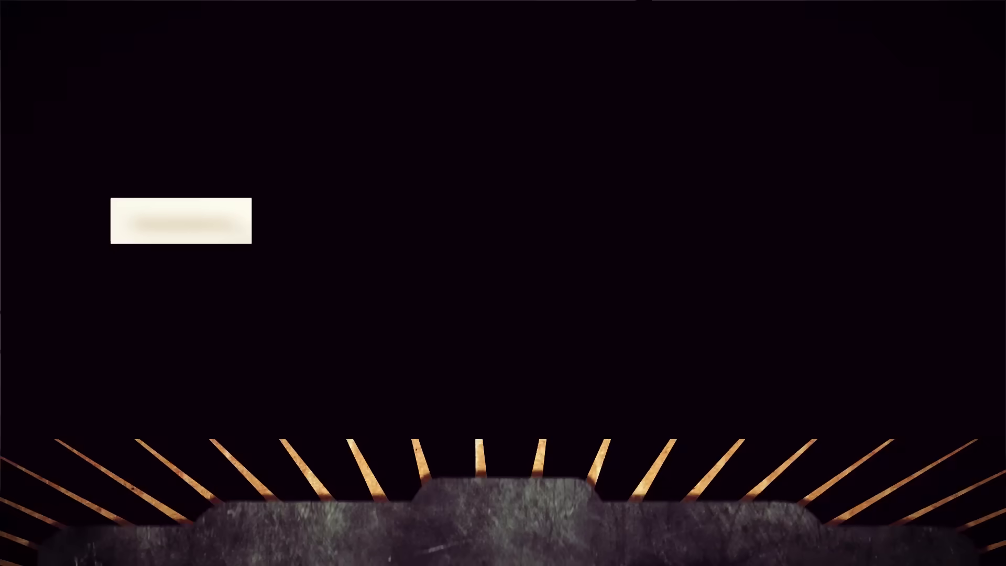
double_click(183, 224)
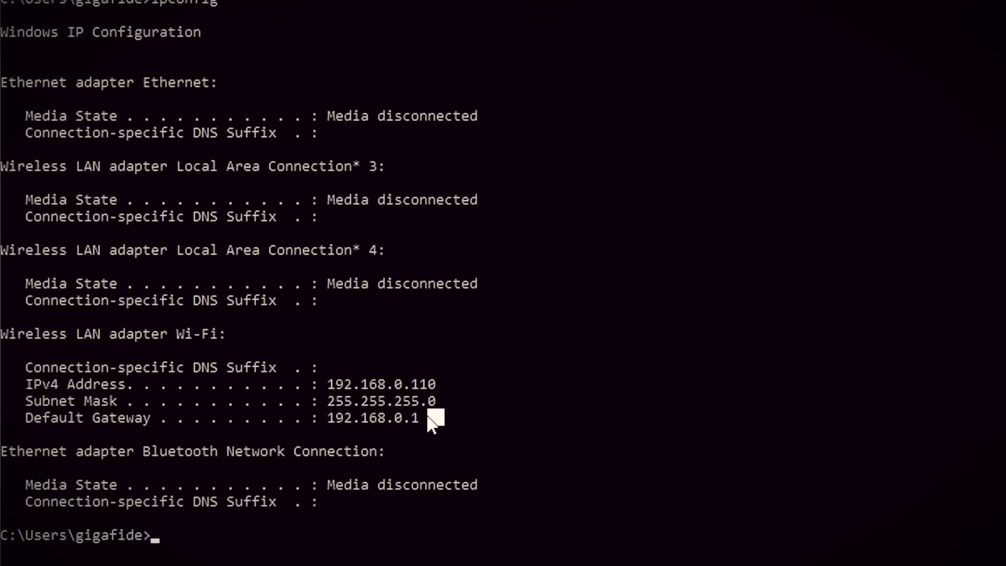
- Select the Default Gateway line and its address 192.168.0.1 in the ipconfig output
left_click_drag(437, 416, 322, 435)
left_click_drag(196, 428, 110, 426)
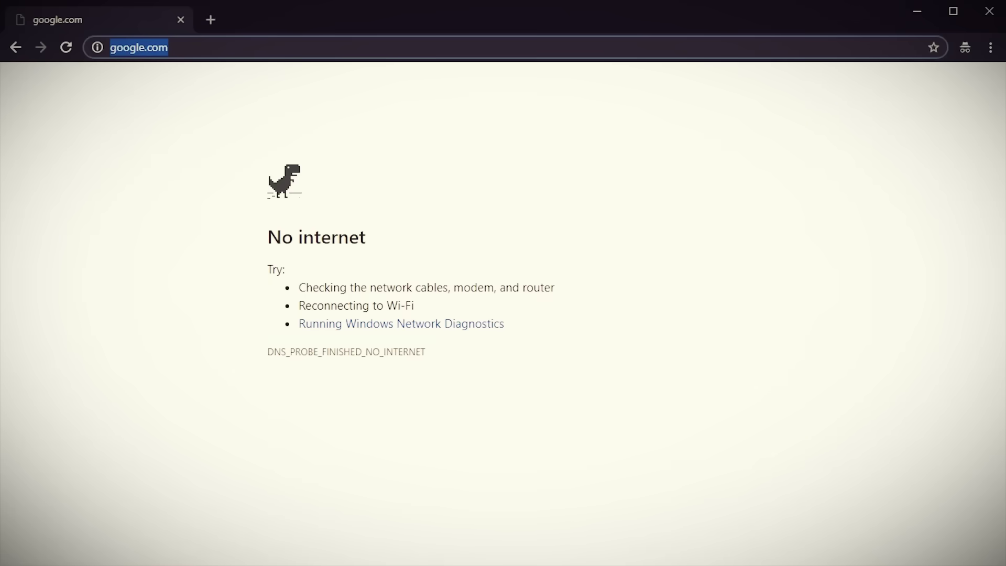
- Load the router's control panel at 192.168.1.1 and go to the Setup section
type("192.168.1.1")
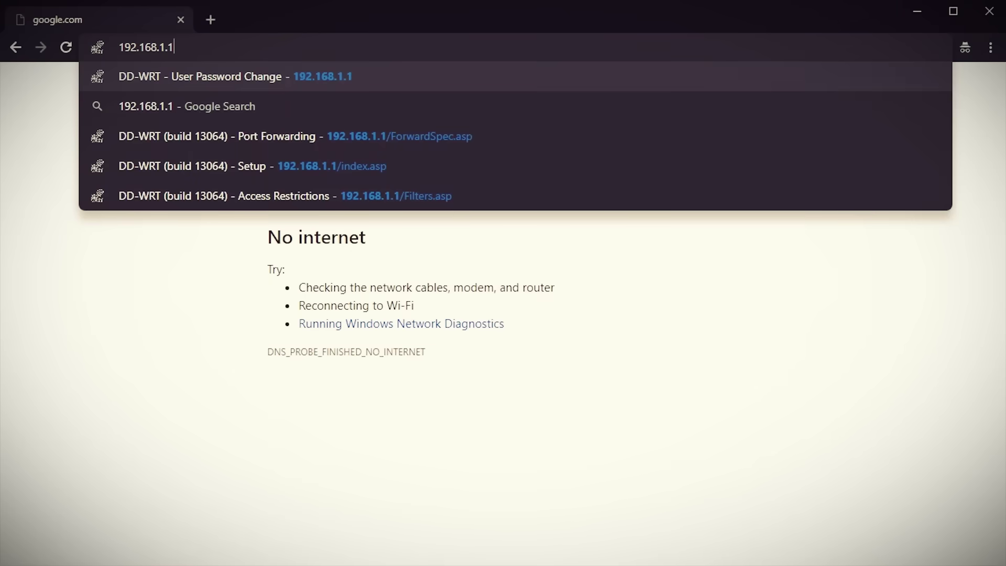
key("Return")
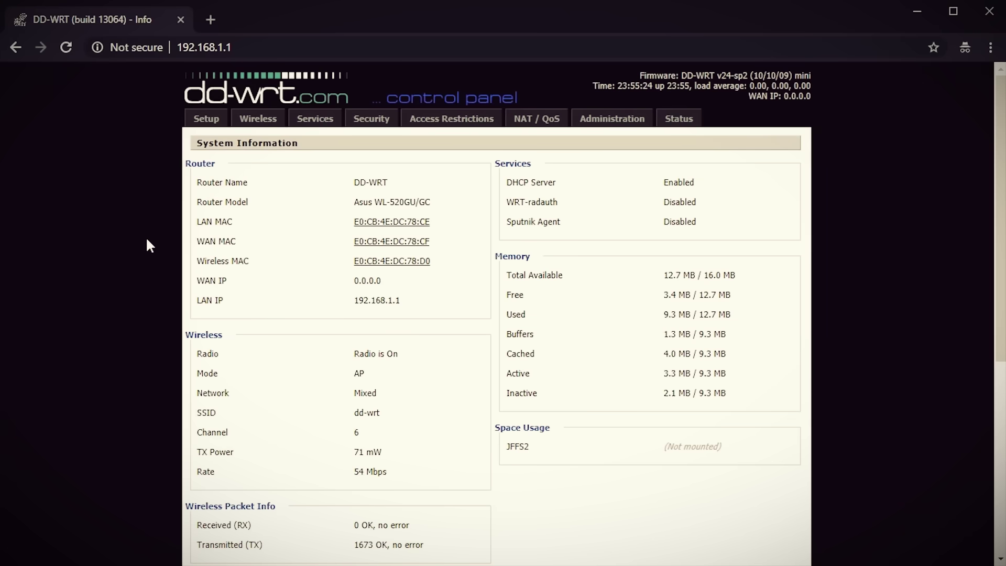
left_click(209, 119)
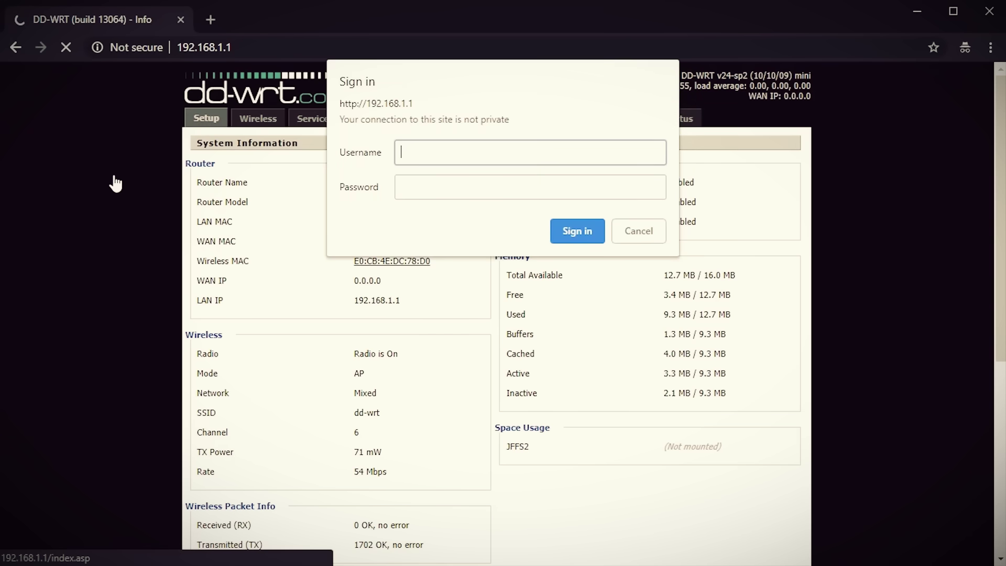
- Enter username 'admin' and look up the default ASUS router password on routerpasswords.com
type("admin")
key("Tab")
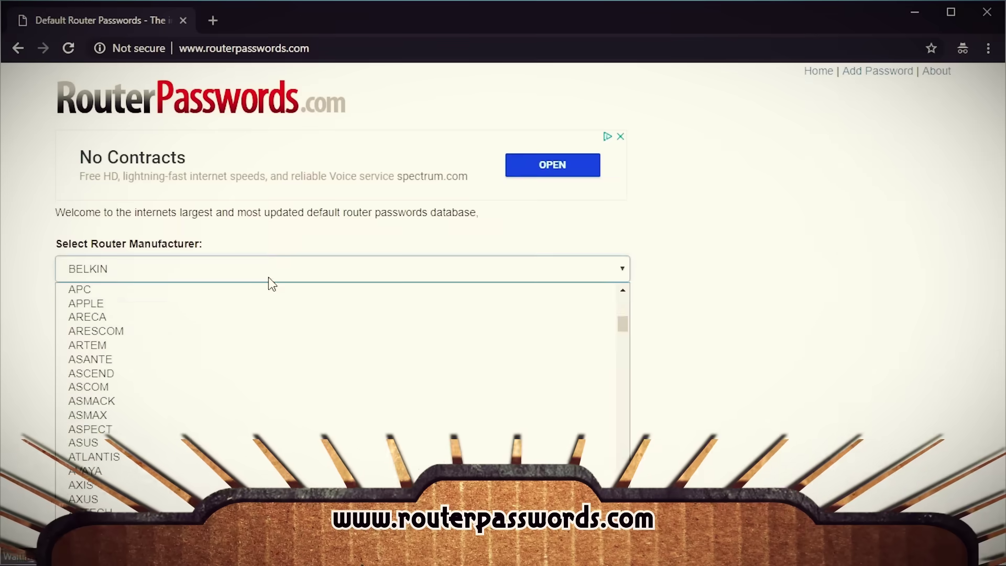
left_click(90, 441)
left_click(121, 317)
scroll(350, 382, "down", 3)
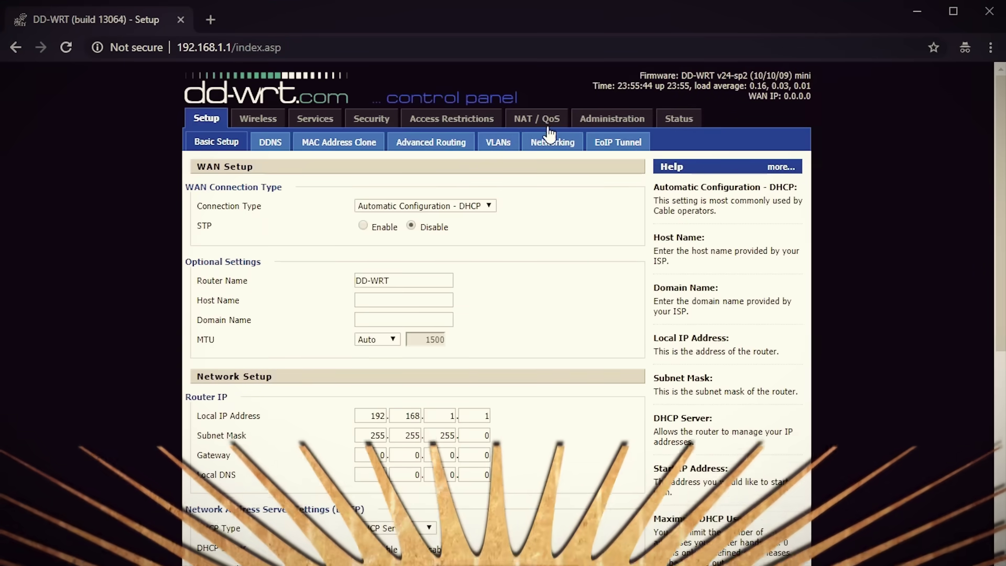
- Add a new port-forward row under NAT / QoS > Port Forwarding named 'Web Server'
left_click(540, 123)
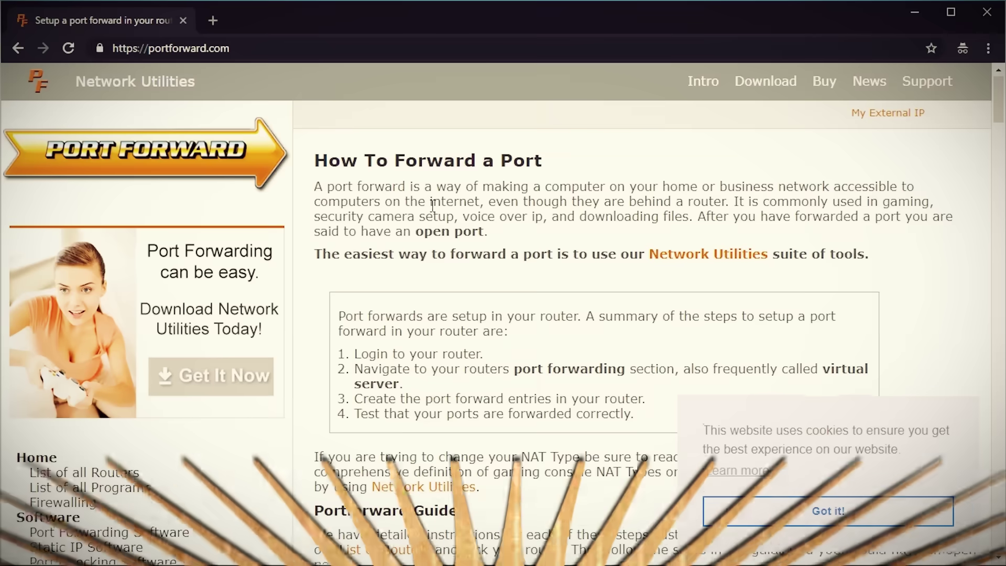
scroll(425, 262, "down", 10)
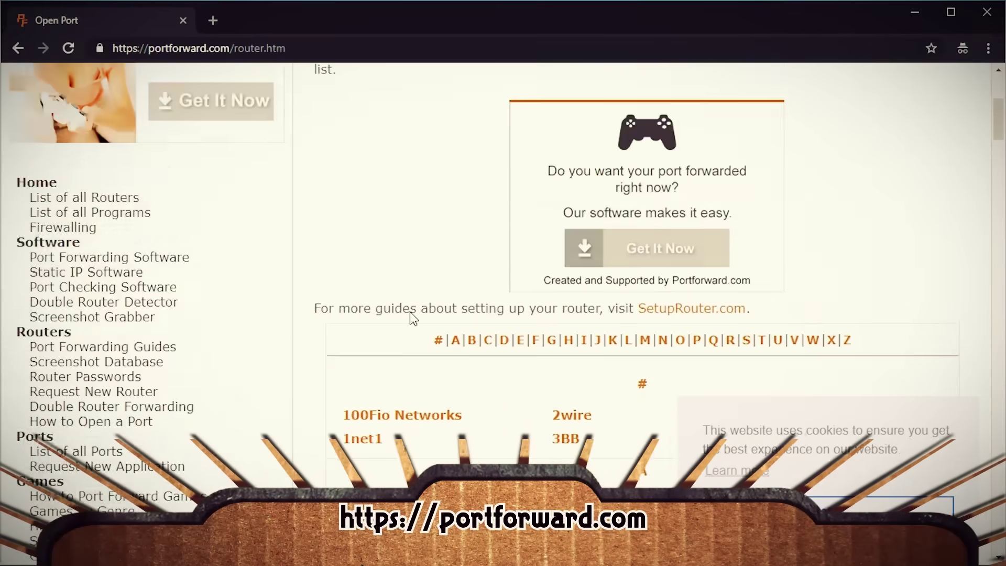
scroll(404, 314, "down", 5)
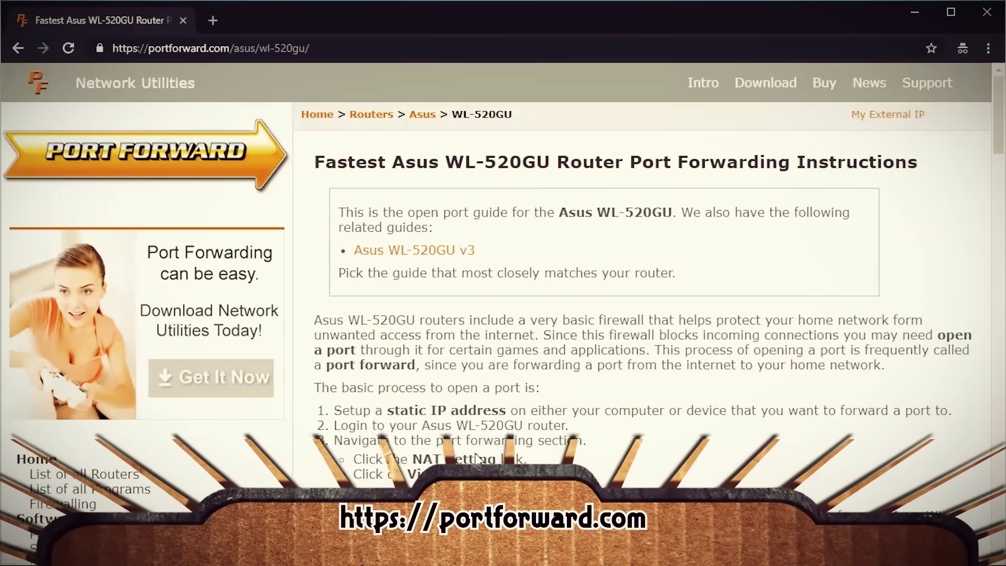
scroll(480, 458, "down", 10)
scroll(478, 458, "down", 20)
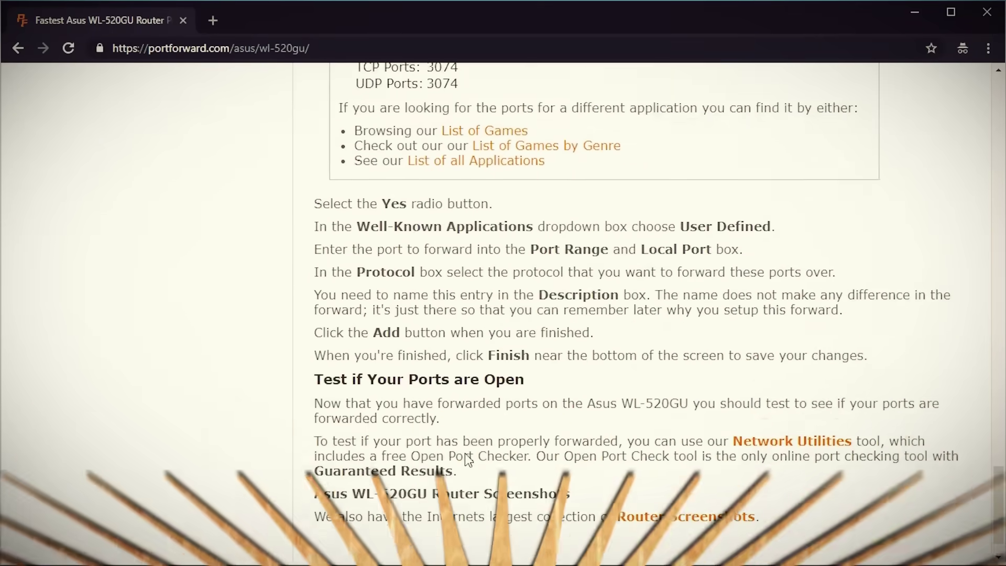
scroll(468, 460, "down", 1)
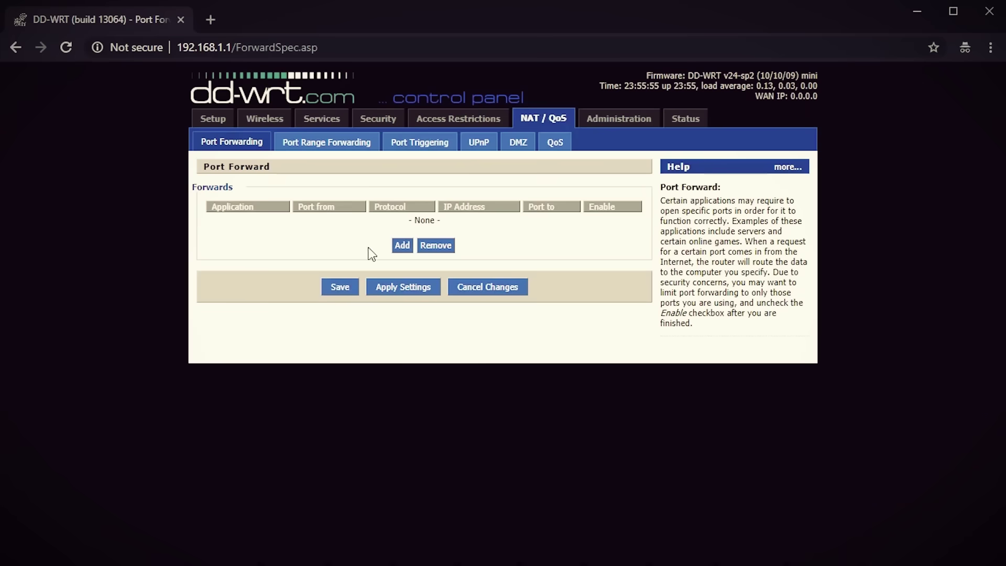
left_click(402, 250)
left_click(263, 223)
type("Web Server")
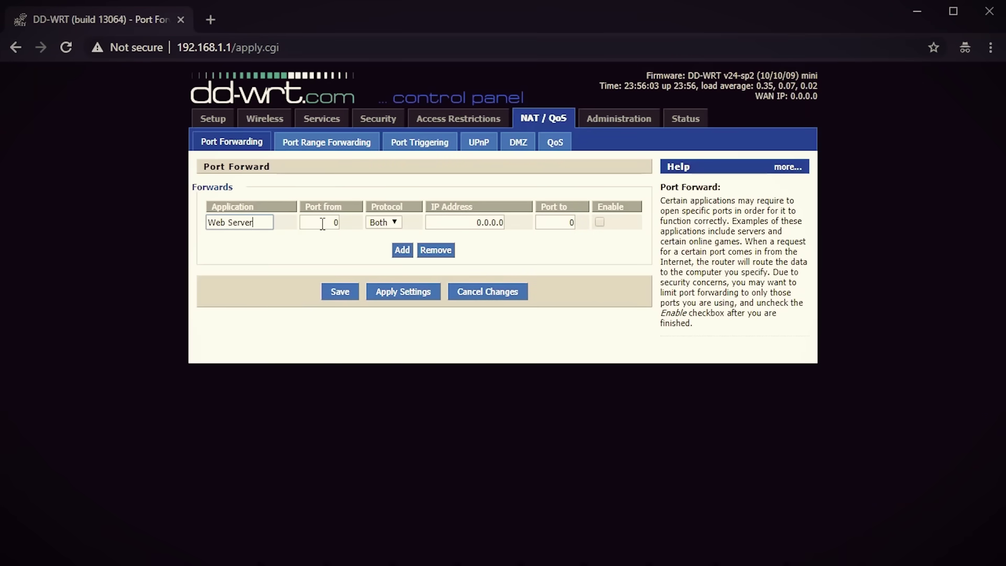
key("ctrl+a")
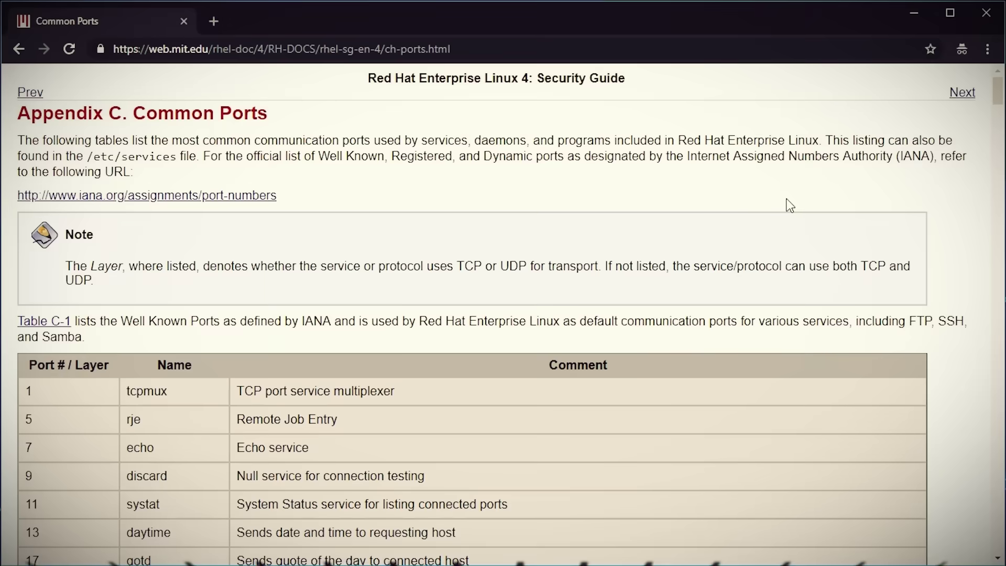
- Find the port 80 http row in the Common Ports table and enter 80 as Port from
scroll(786, 202, "down", 4)
scroll(691, 269, "down", 2)
scroll(689, 263, "down", 6)
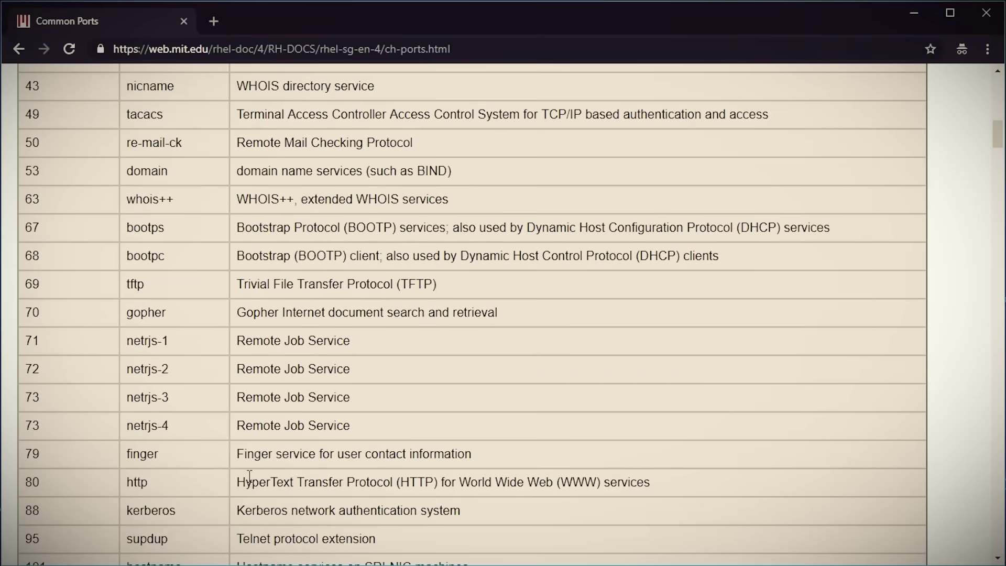
left_click_drag(551, 483, 75, 492)
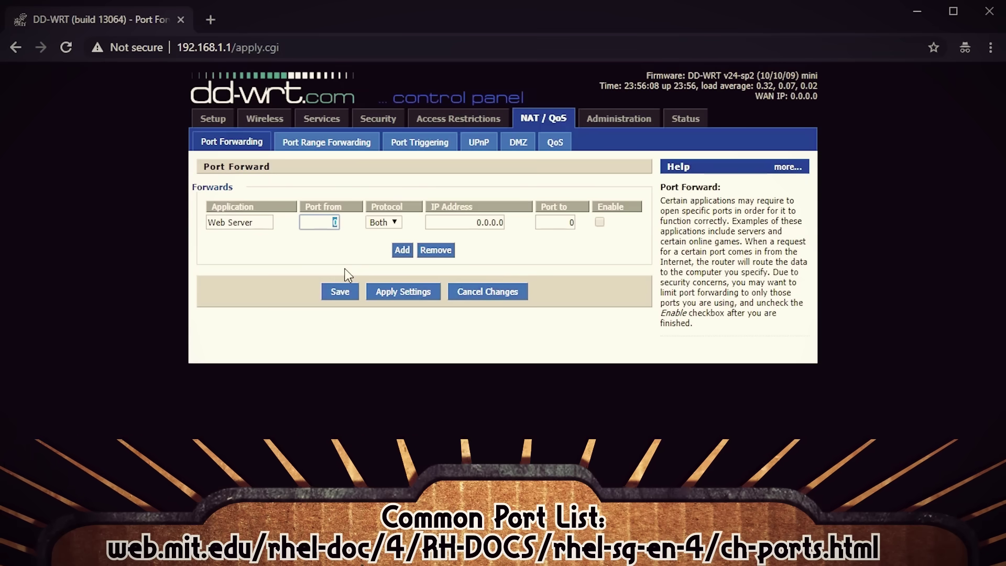
type("80")
- Point the Web Server rule to 192.168.1.135 port 80, enable it, and apply settings
left_click(498, 227)
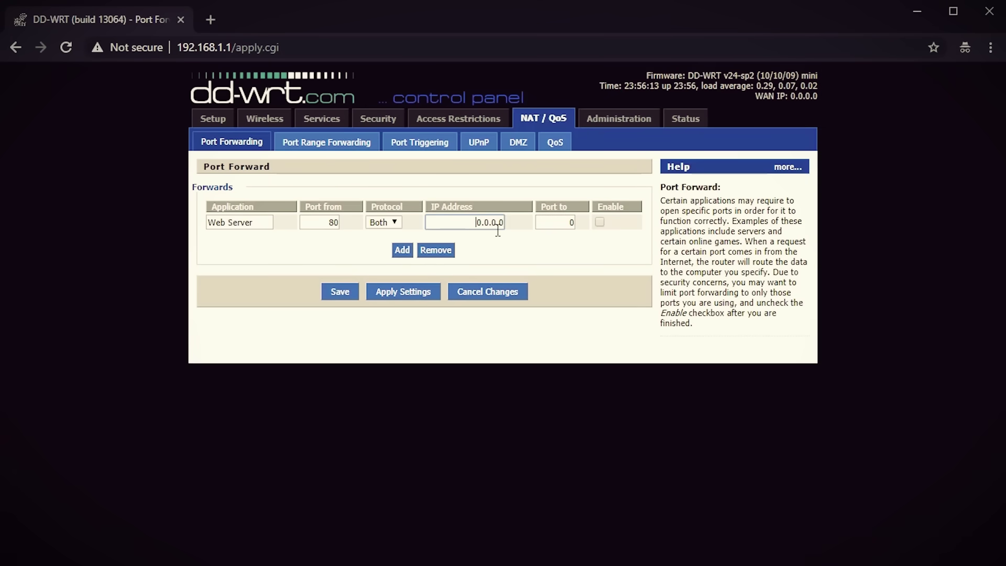
double_click(471, 222)
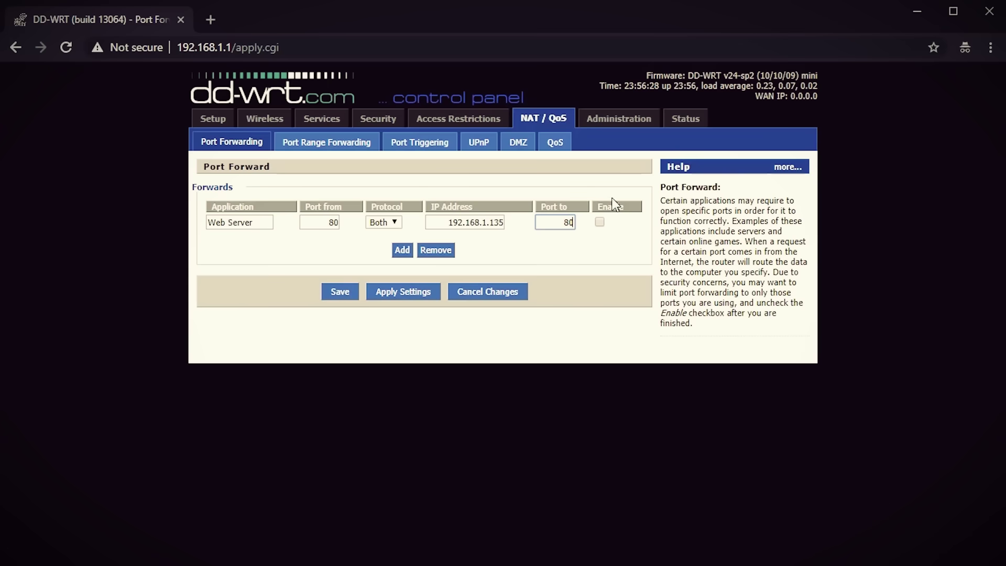
left_click(599, 224)
left_click(429, 292)
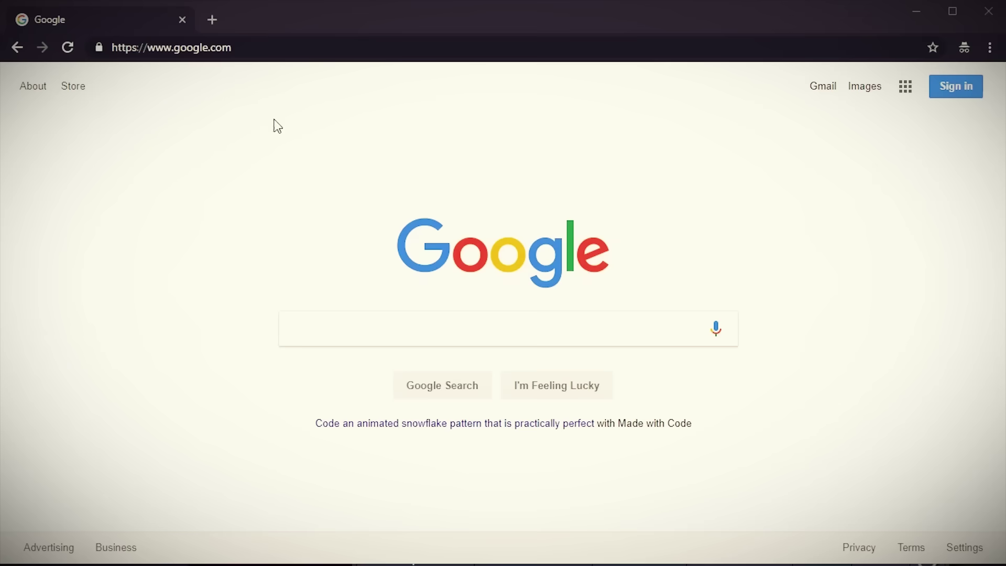
- Go to freedns.afraid.org and open the Subdomains section
key("ctrl+l")
type("freedns.afraid")
key("Return")
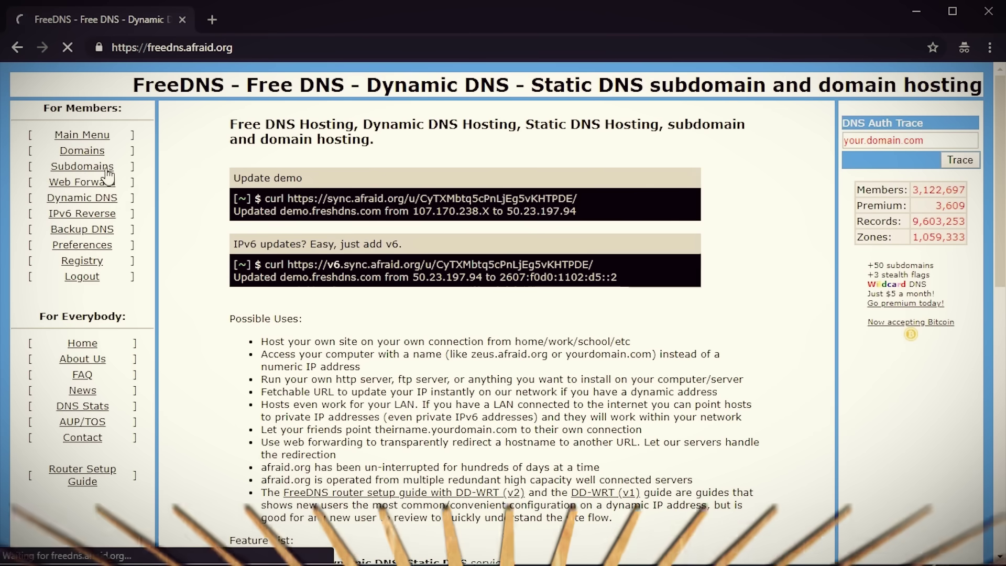
left_click(79, 168)
- Sign up for a free FreeDNS account with first name, last name, username and password
left_click(481, 346)
left_click(416, 474)
type("Tinker")
key("Tab")
type("Nerd")
key("Tab")
type("tinkernerd")
key("Tab")
type("••••••••")
key("Tab")
type("•••••••")
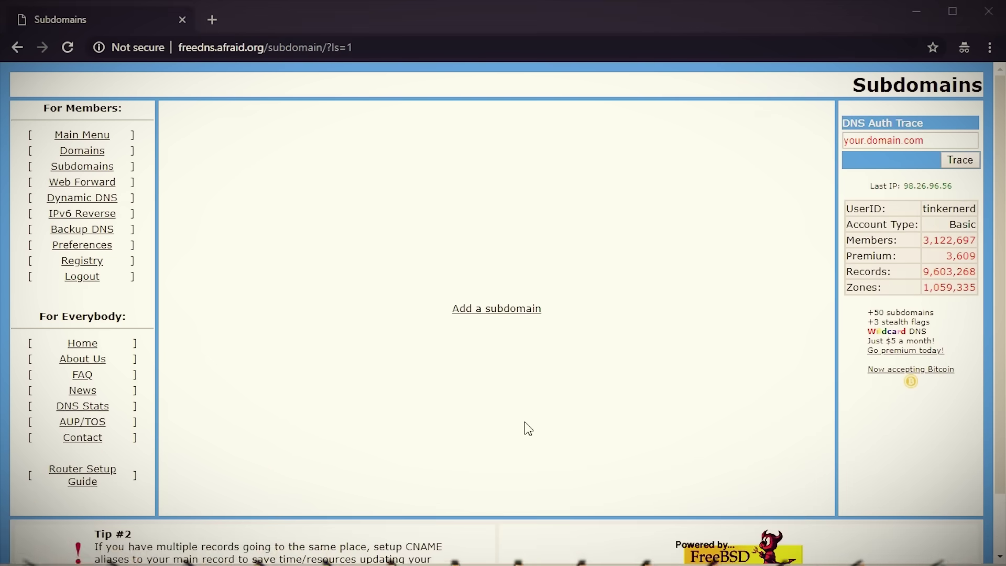
left_click(474, 308)
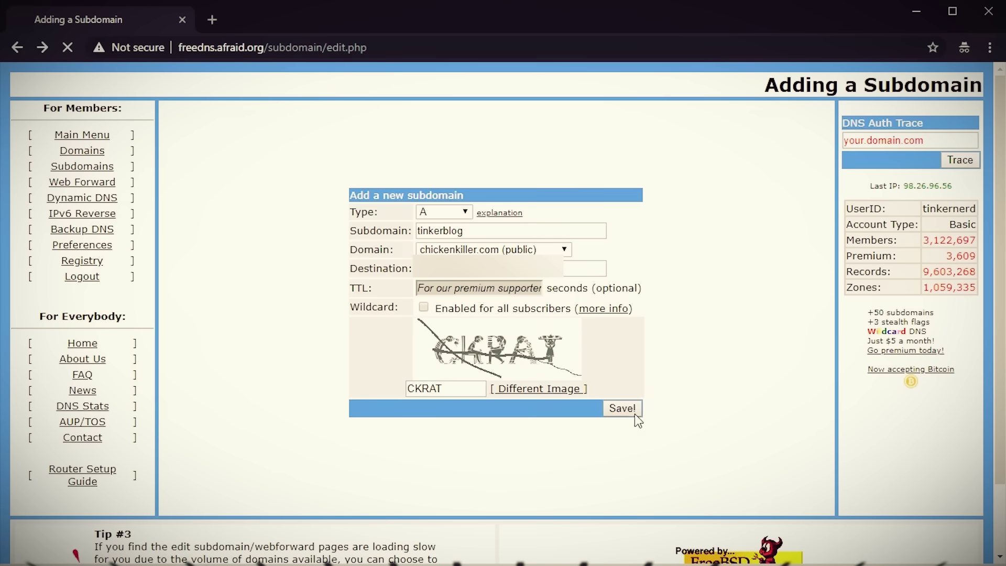
- Save the tinkerblog subdomain and load tinkerblog.chickenkiller.com in the browser
left_click(623, 407)
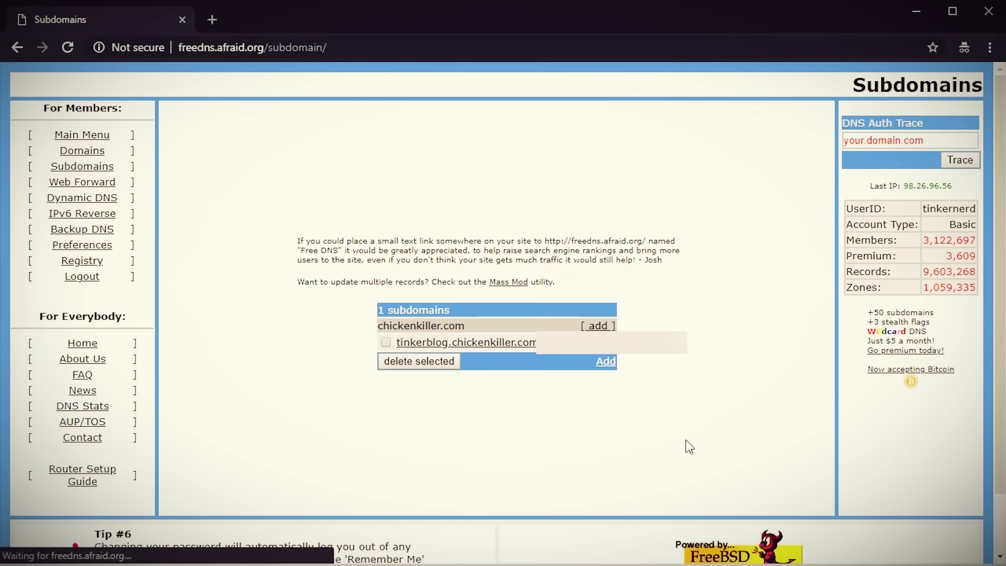
type("tinkerblog.chick")
type("enkiller.com")
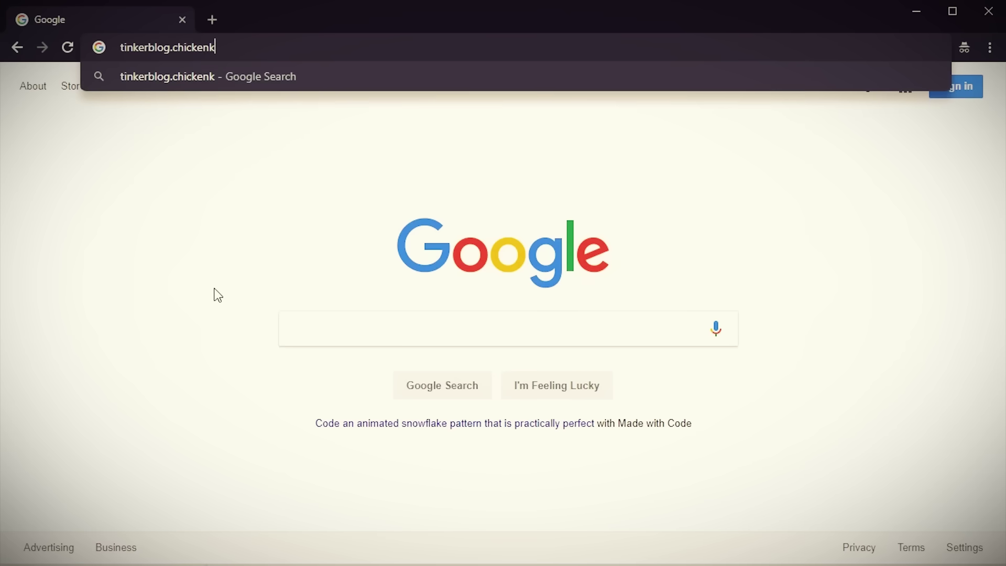
key("Return")
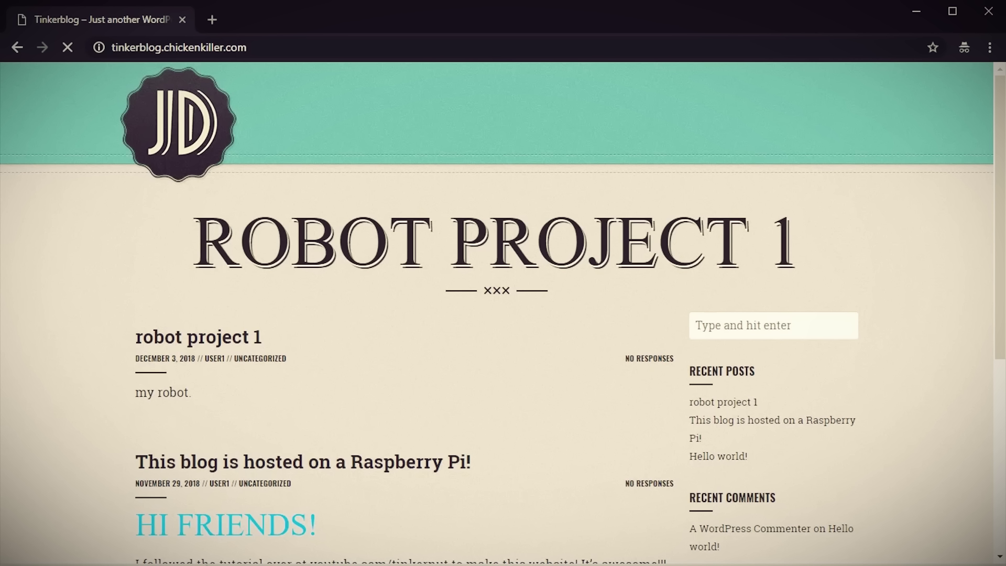